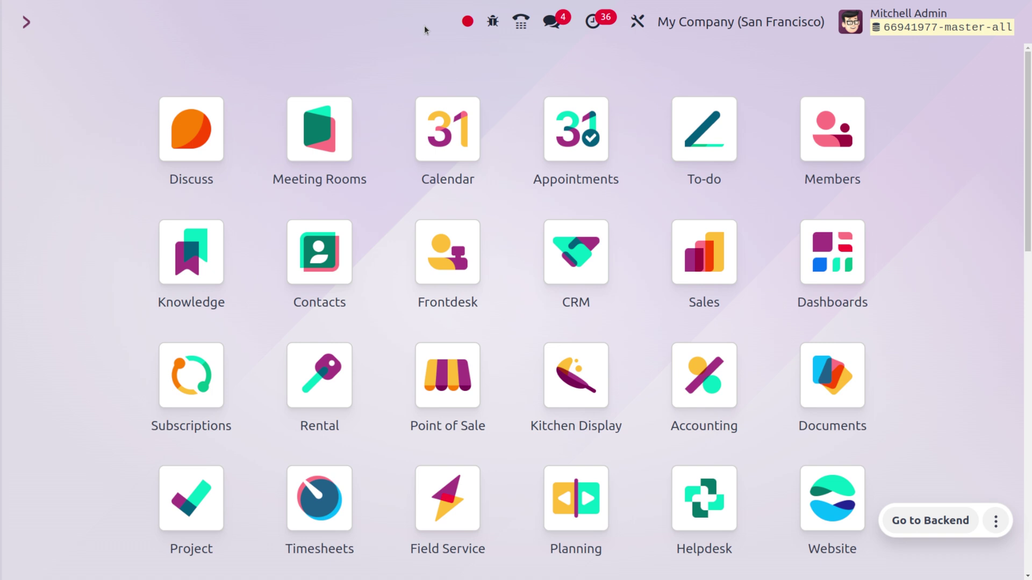
# Open the Accounting app and go to its Configuration > Settings page
pyautogui.write('acc')
pyautogui.press('Return')
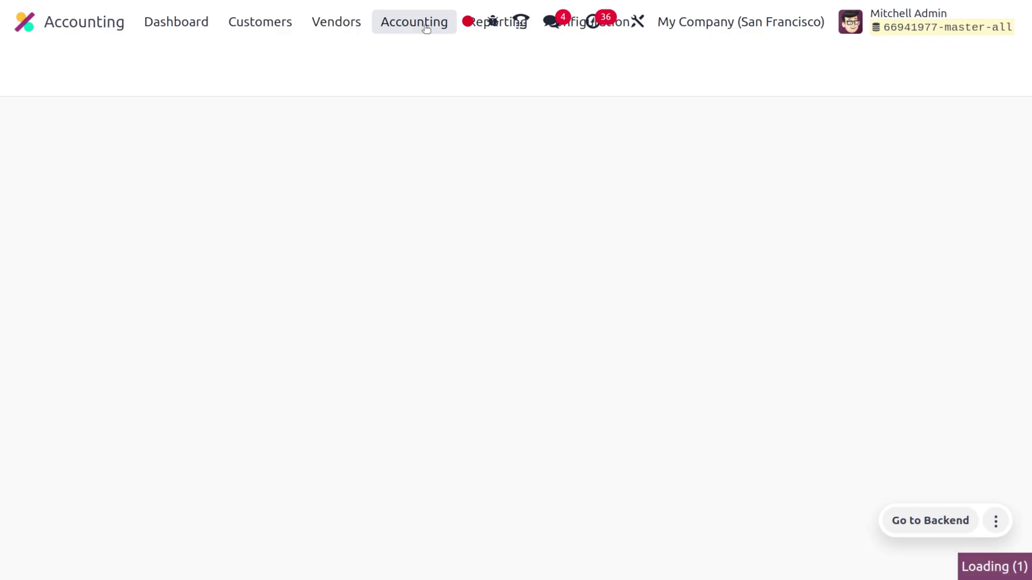
pyautogui.hotkey('ctrl', '-')
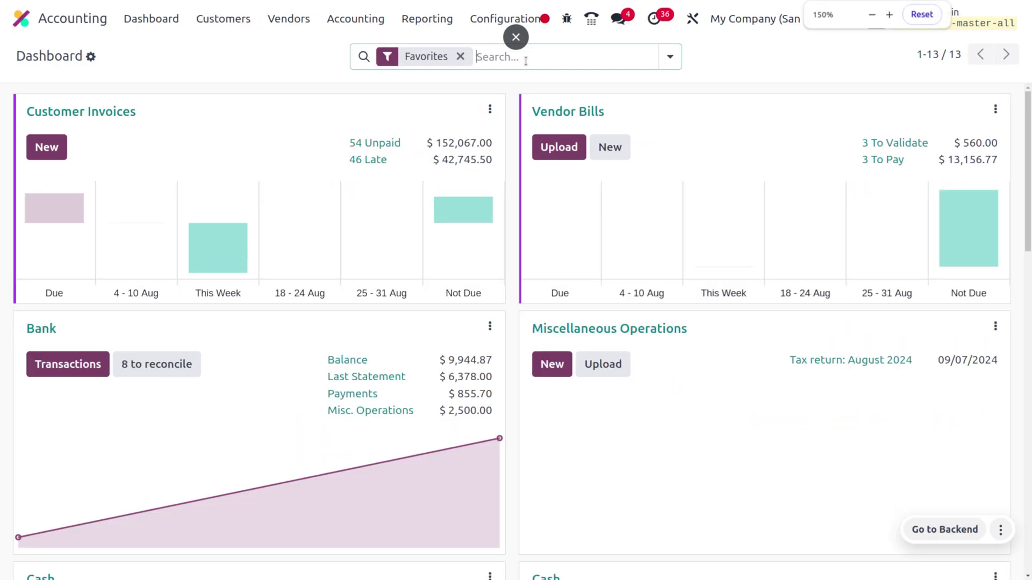
pyautogui.click(475, 19)
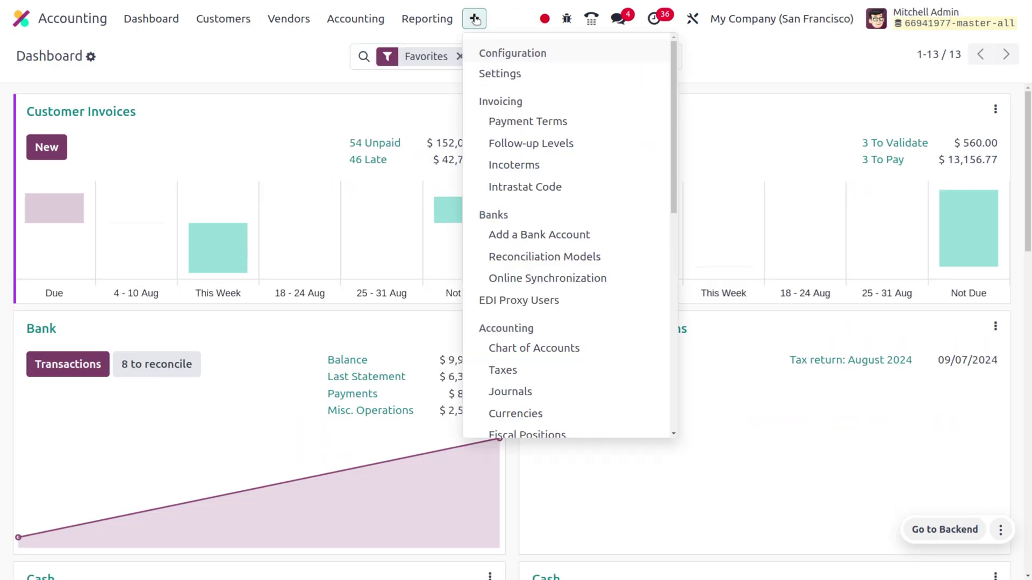
pyautogui.click(514, 73)
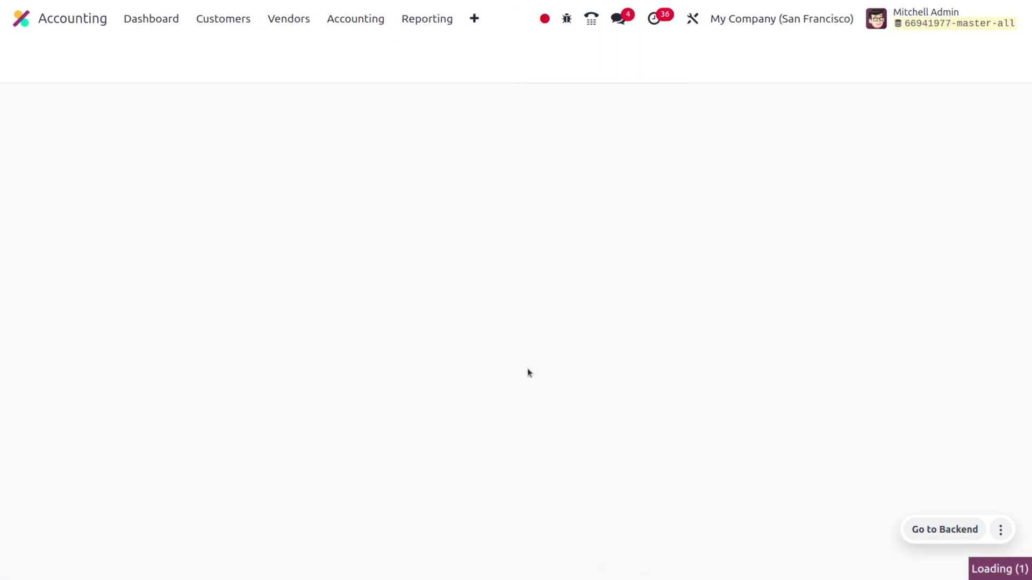
# Enable Taxes in company currency under Customer Invoices and save the settings
pyautogui.scroll(-9, 495, 451)
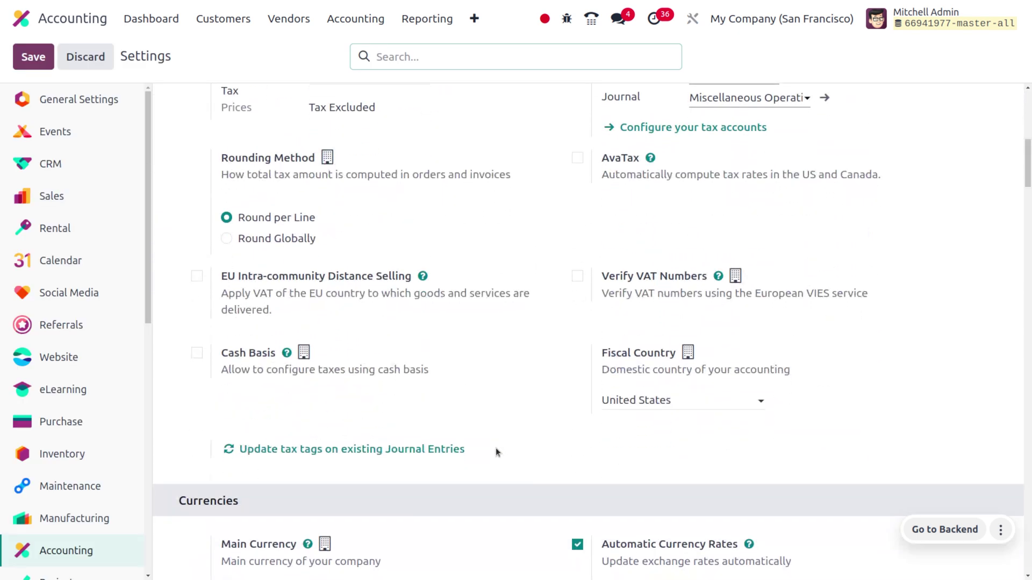
pyautogui.scroll(-4, 496, 452)
pyautogui.scroll(-5, 495, 451)
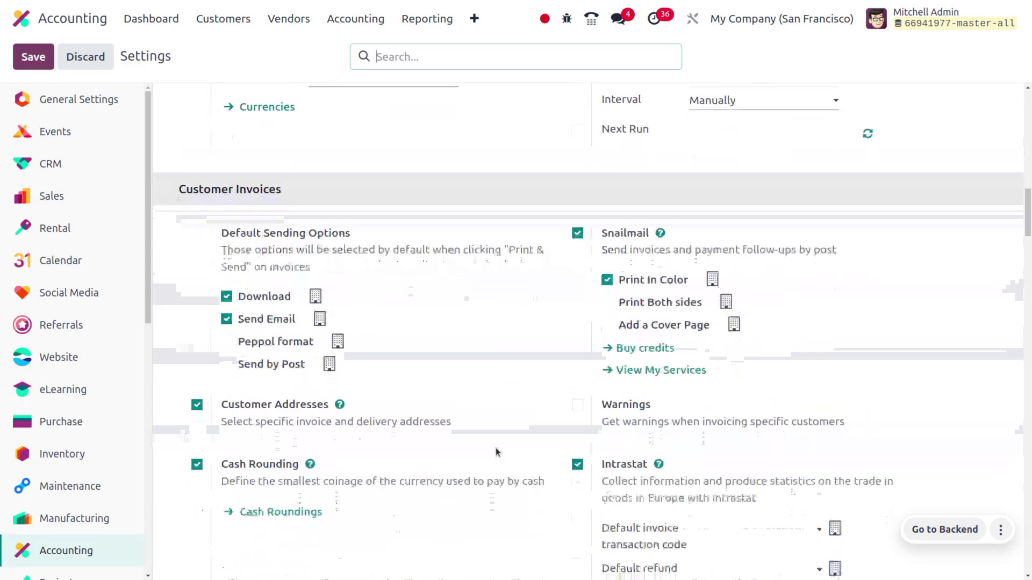
pyautogui.scroll(-9, 495, 451)
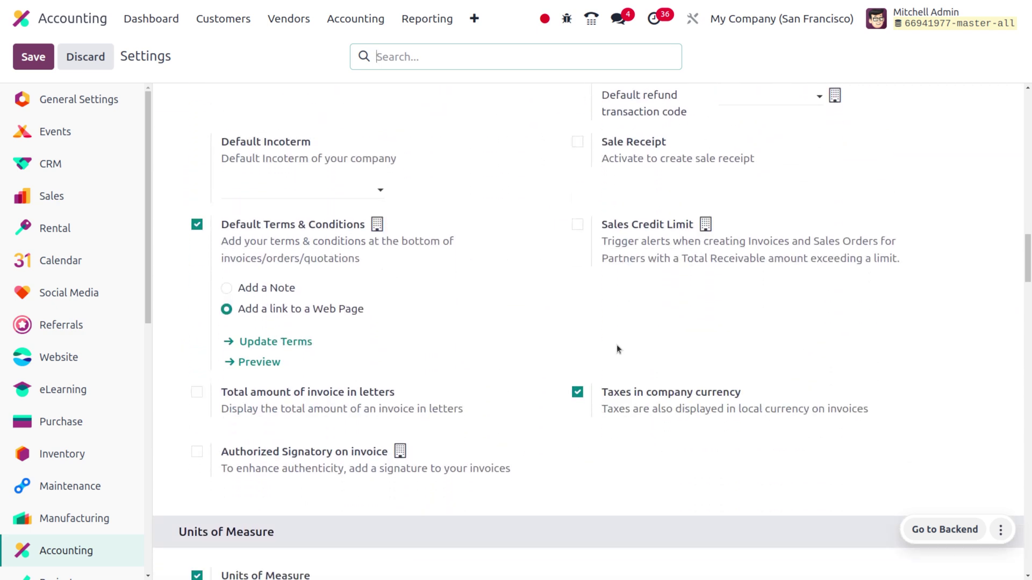
pyautogui.click(31, 57)
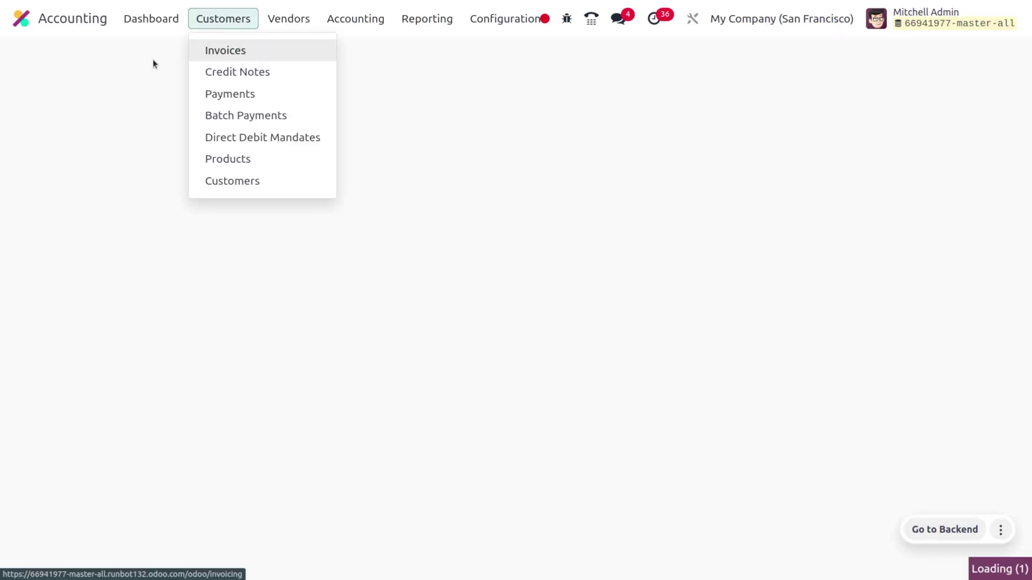
# Create a new draft customer invoice with its currency set to EUR
pyautogui.click(201, 51)
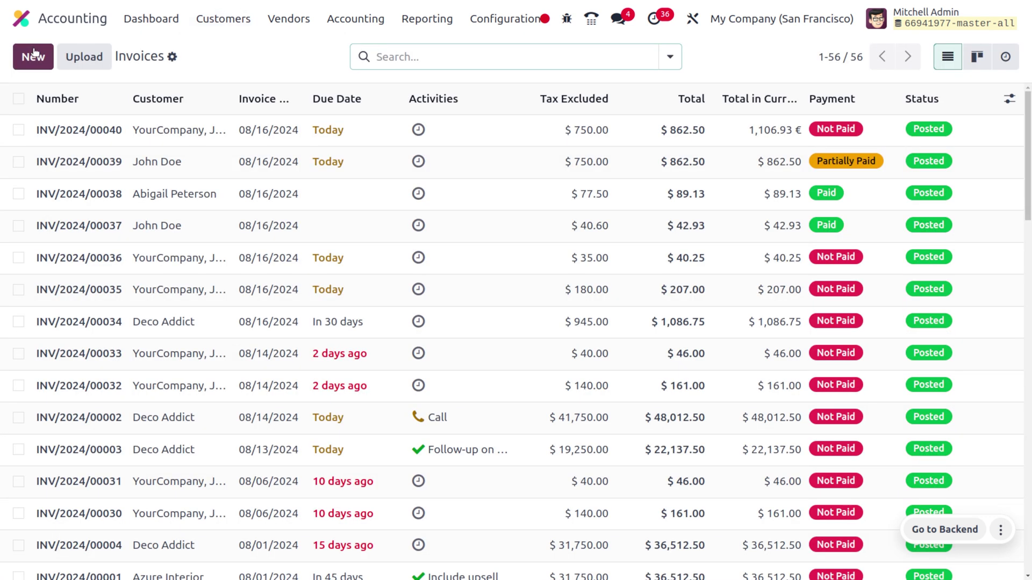
pyautogui.click(34, 55)
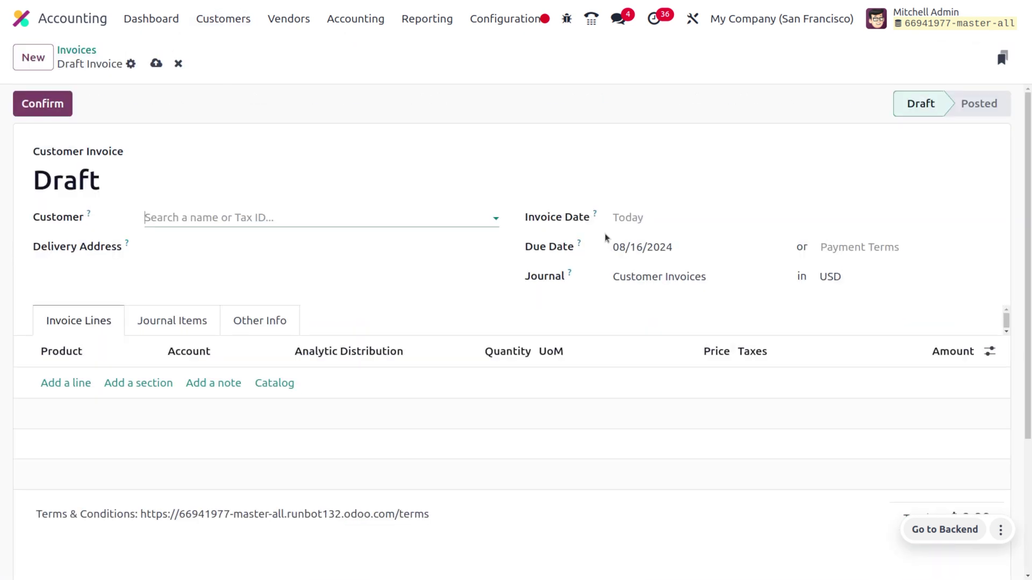
pyautogui.click(861, 273)
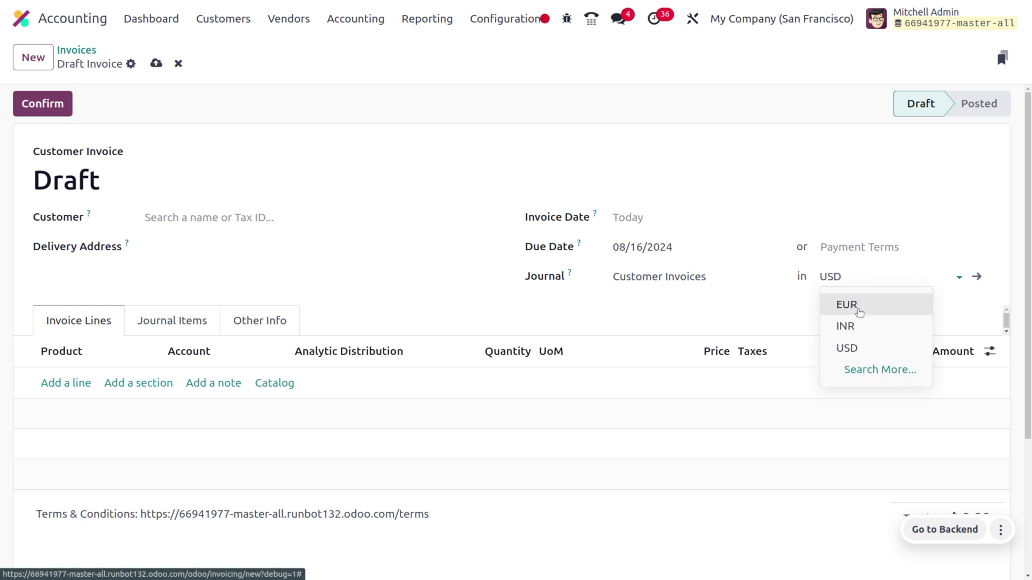
pyautogui.click(859, 313)
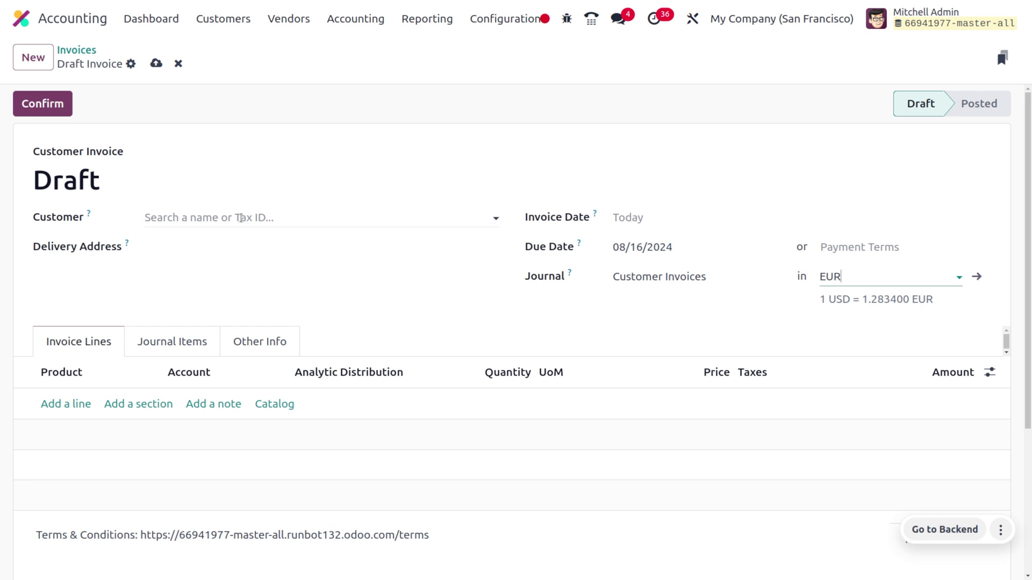
pyautogui.click(243, 221)
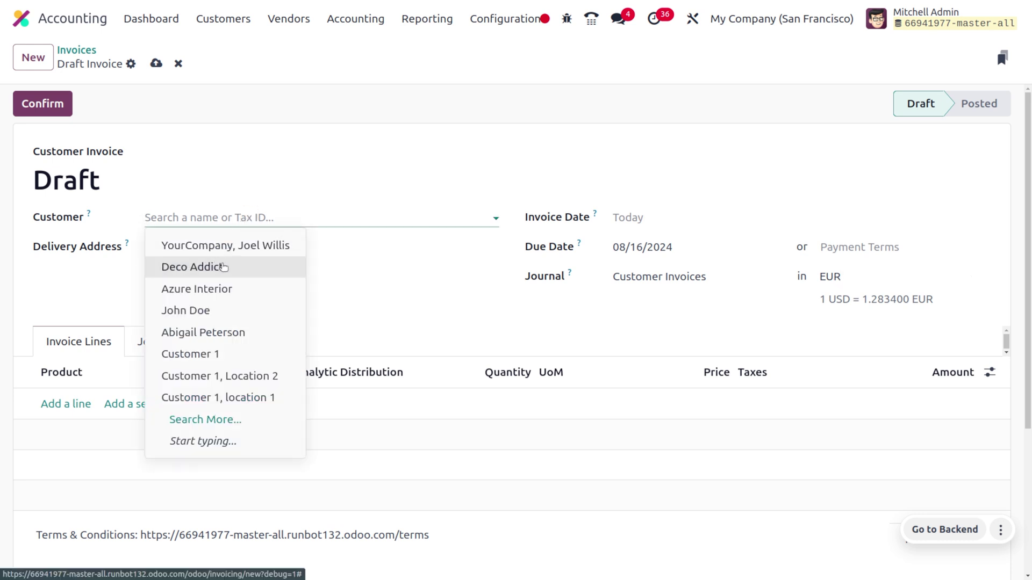
# Bill Deco Addict for one [DESK0005] Customizable Desk at 962.55 € plus 15% tax, then confirm
pyautogui.click(105, 396)
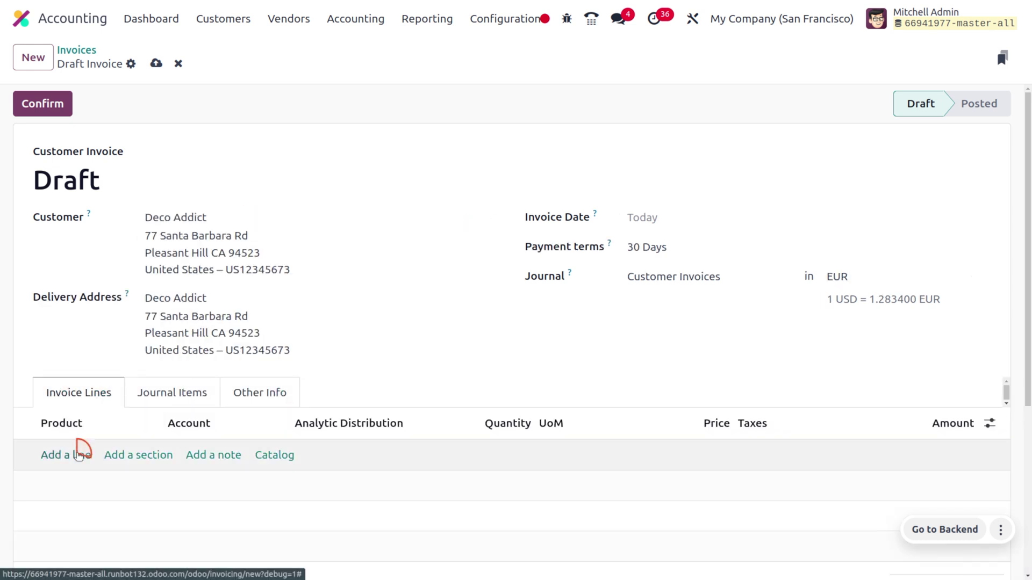
pyautogui.click(77, 456)
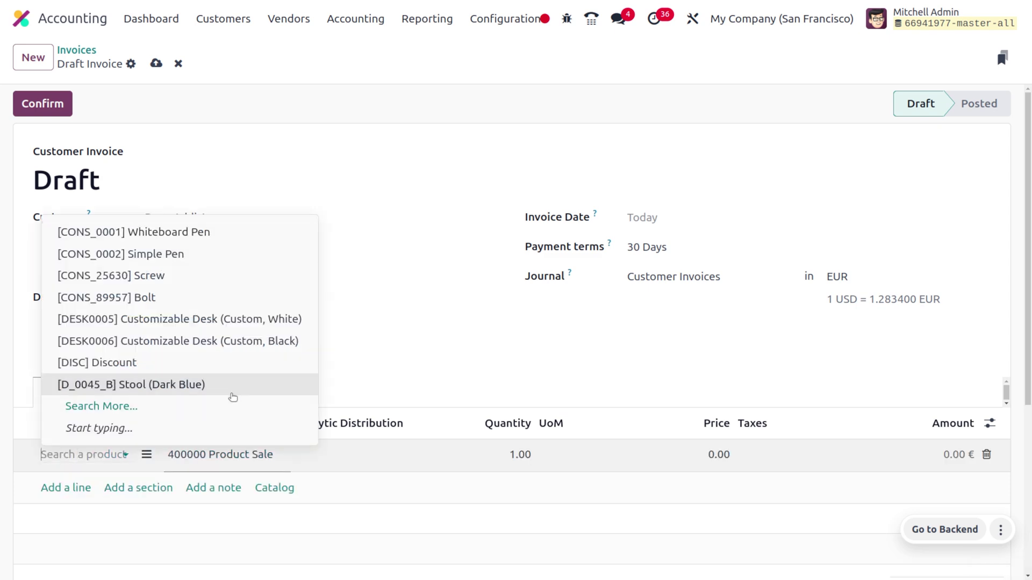
pyautogui.click(229, 319)
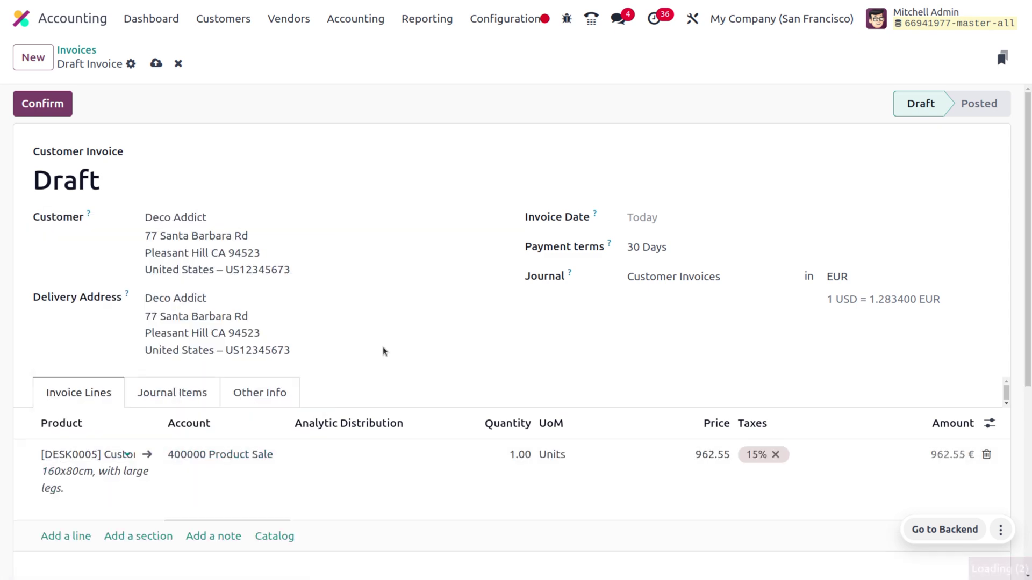
pyautogui.scroll(-5, 528, 470)
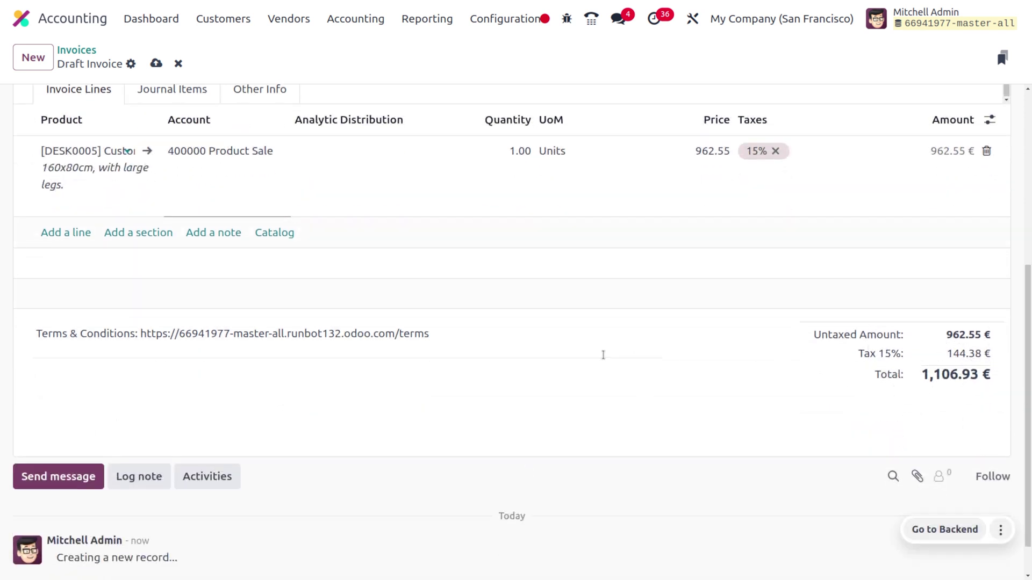
pyautogui.scroll(5, 603, 358)
pyautogui.click(28, 108)
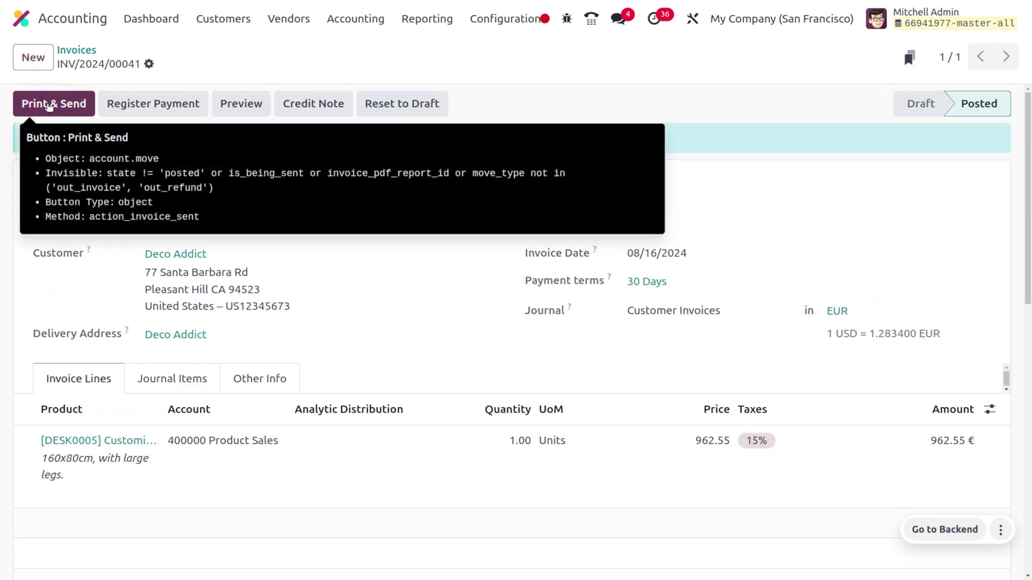
# Email INV/2024/00041 to Deco Addict and download its PDF with the default layout
pyautogui.click(47, 104)
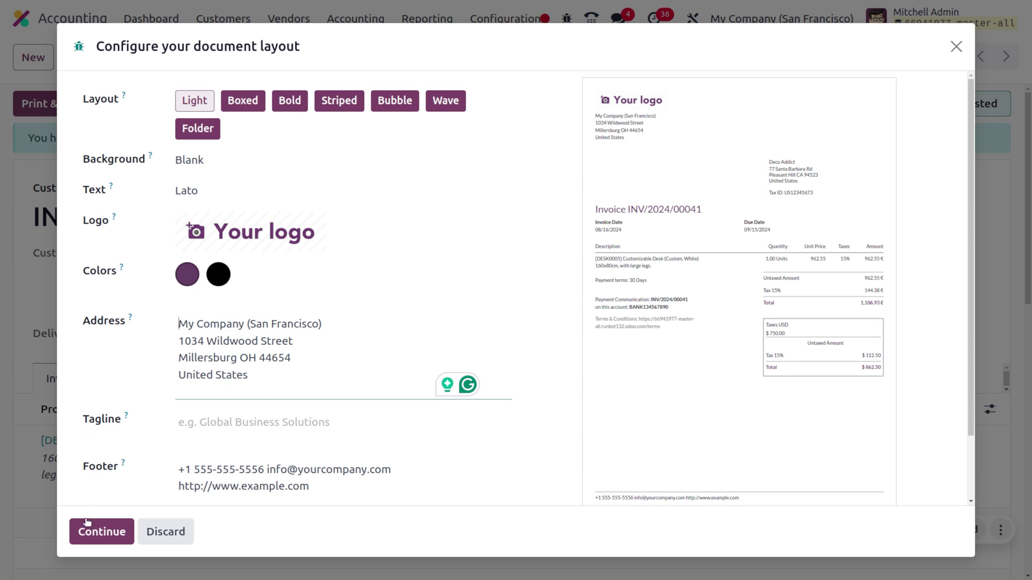
pyautogui.click(90, 538)
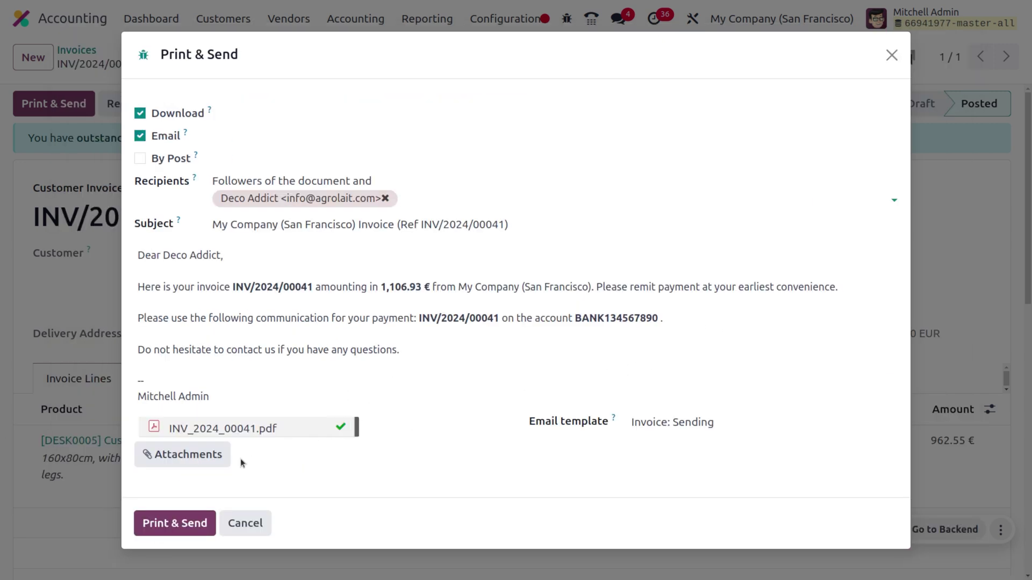
pyautogui.click(156, 522)
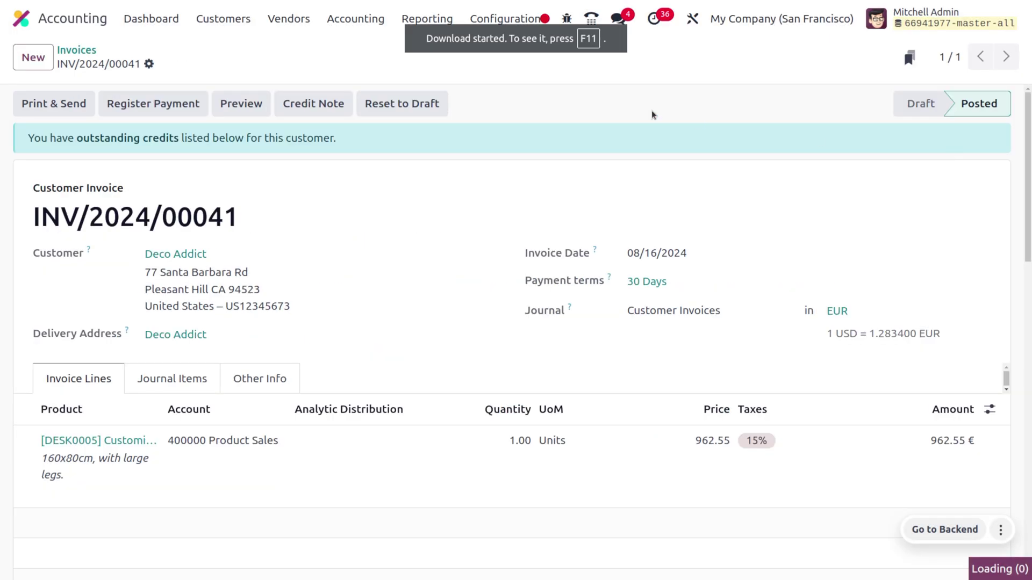
# Untick Taxes in company currency in Accounting Settings and save the change
pyautogui.click(509, 20)
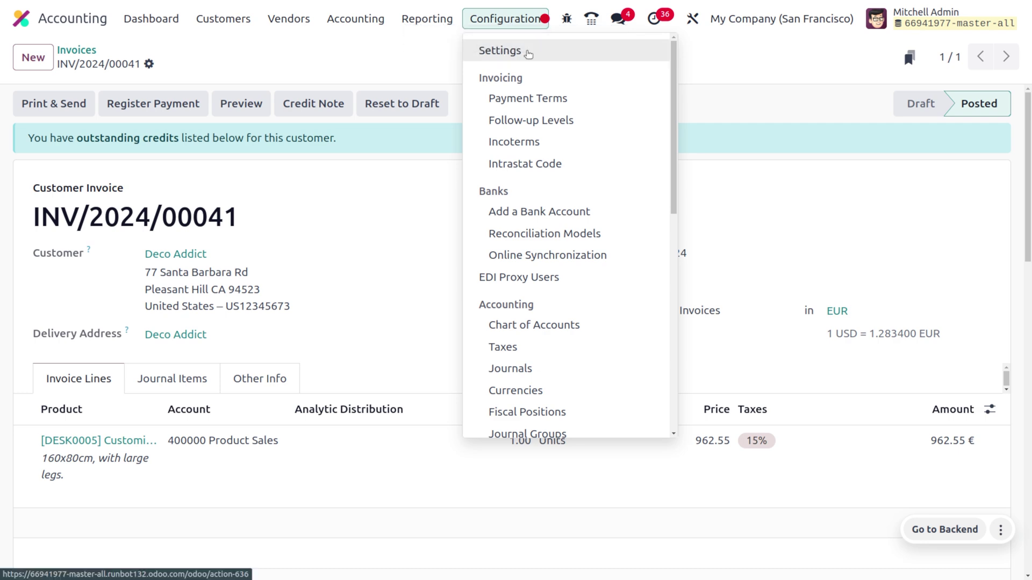
pyautogui.click(527, 51)
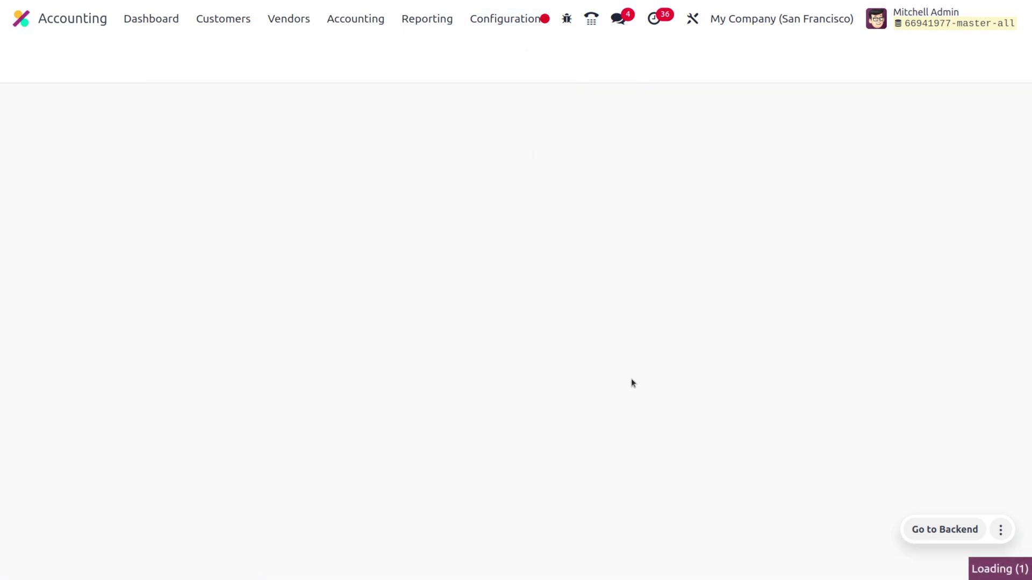
pyautogui.scroll(-15, 663, 417)
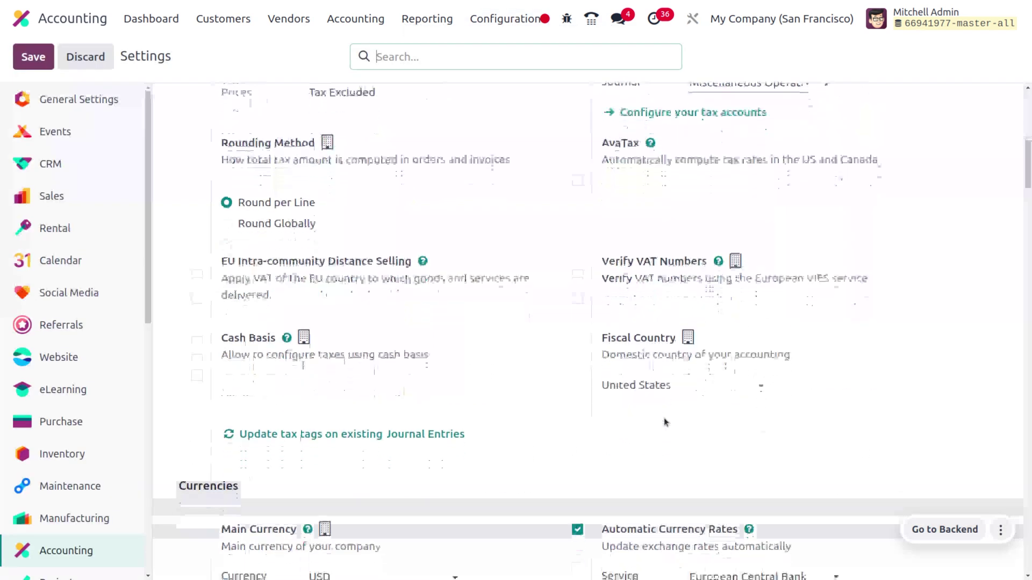
pyautogui.scroll(-8, 663, 418)
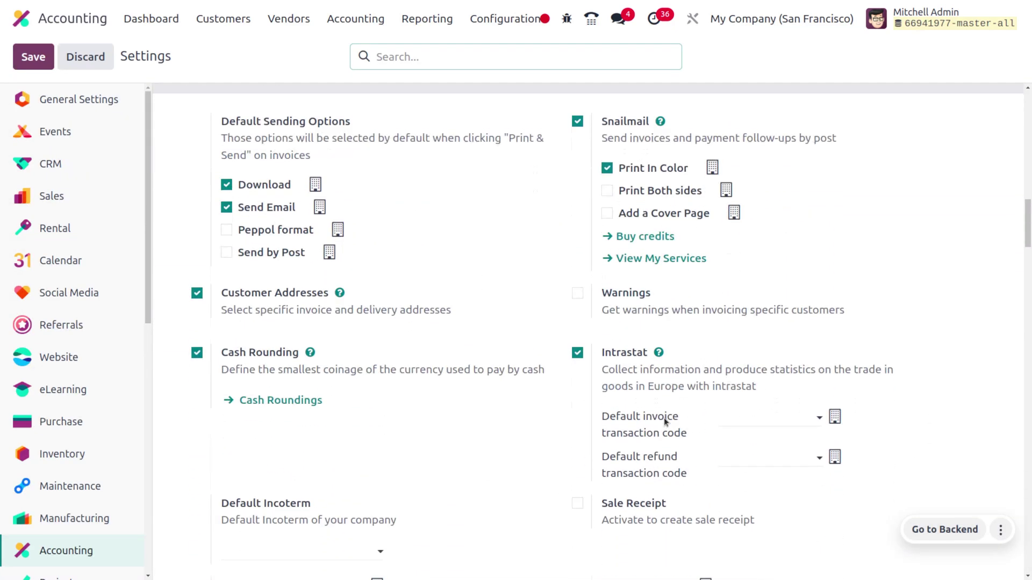
pyautogui.scroll(-3, 663, 418)
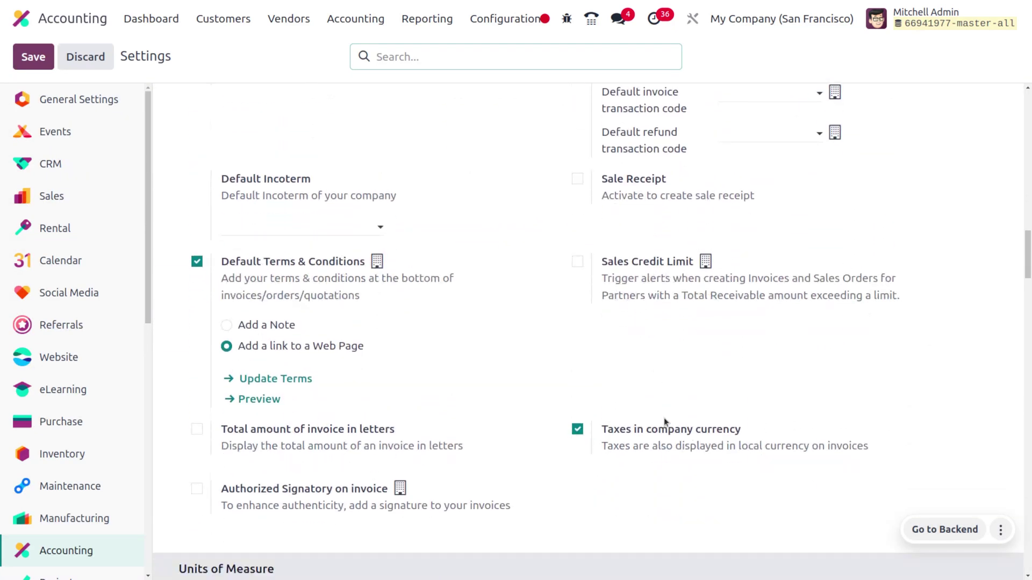
pyautogui.click(578, 430)
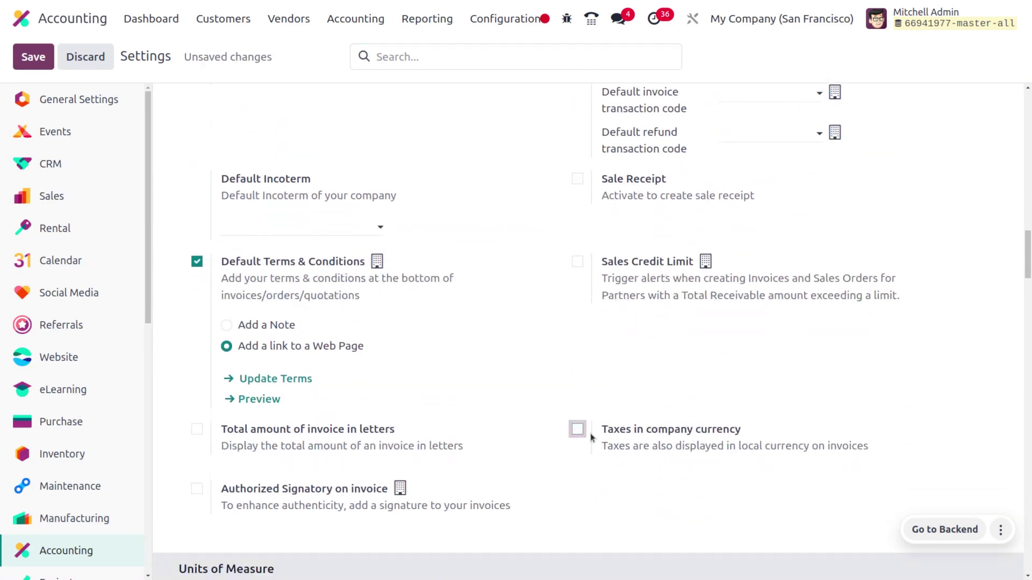
pyautogui.click(31, 57)
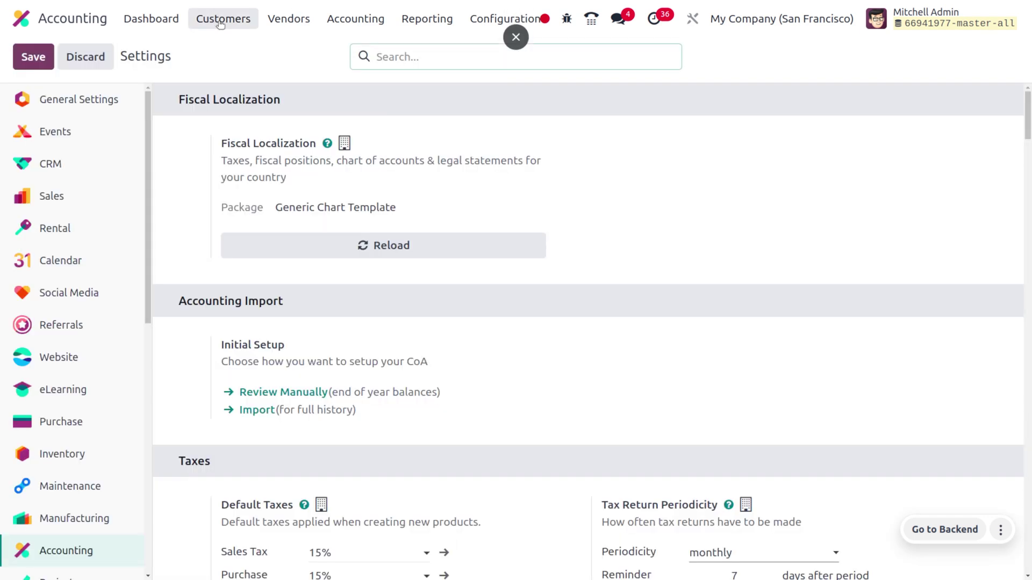
# Start a new customer invoice for the chosen customer with currency set to INR
pyautogui.click(219, 23)
pyautogui.click(230, 49)
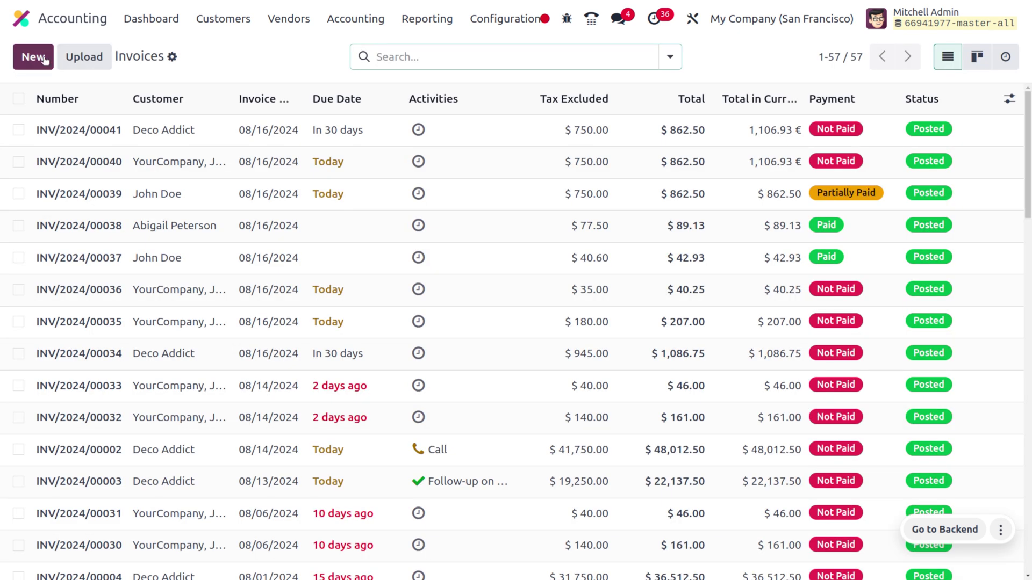
pyautogui.click(39, 59)
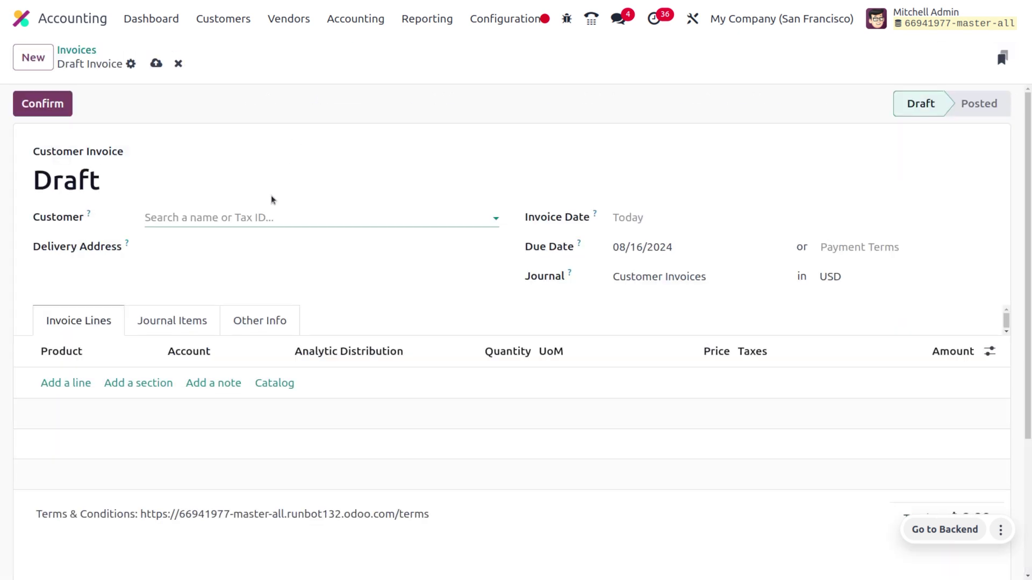
pyautogui.click(277, 209)
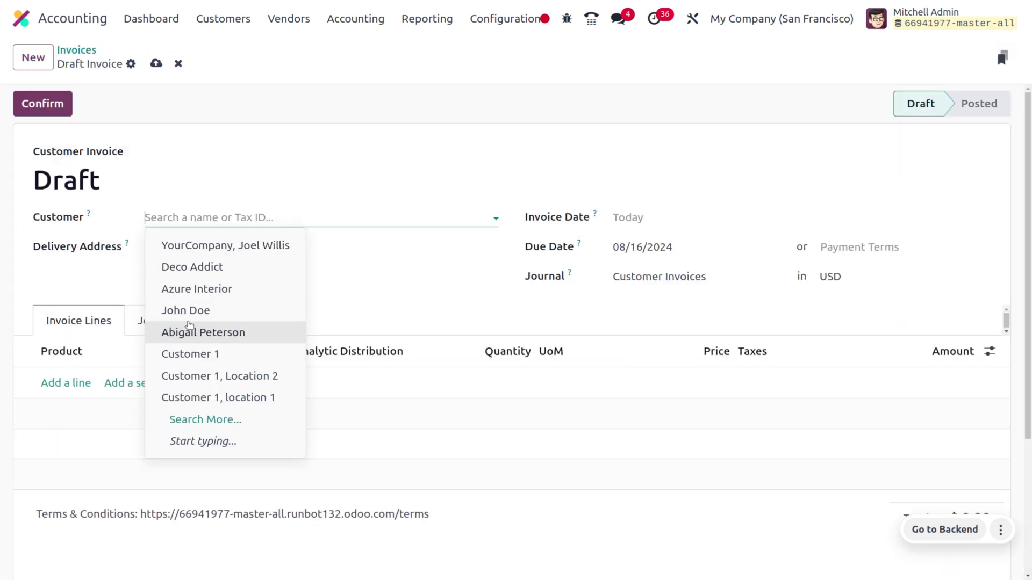
pyautogui.click(186, 312)
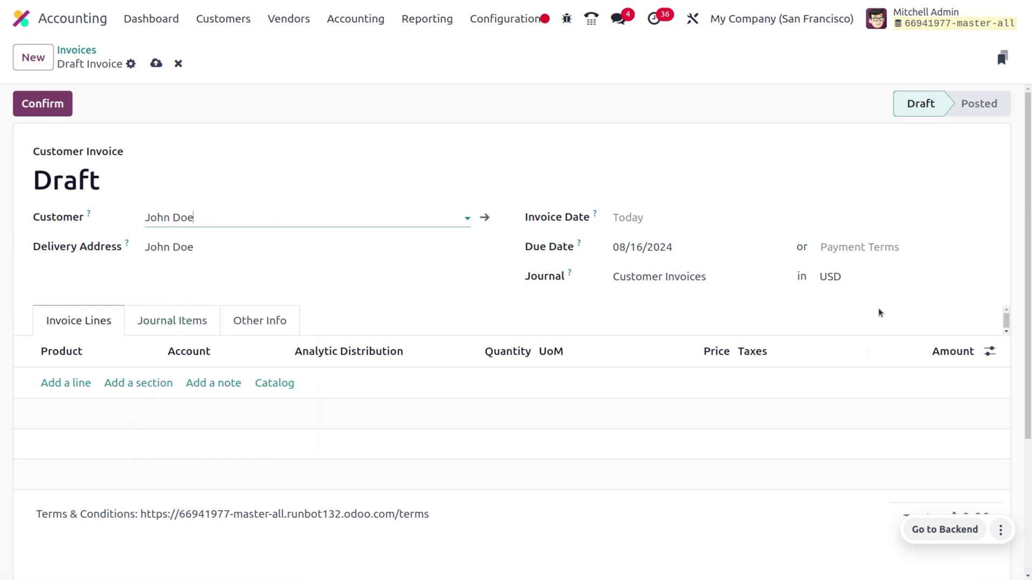
pyautogui.click(875, 276)
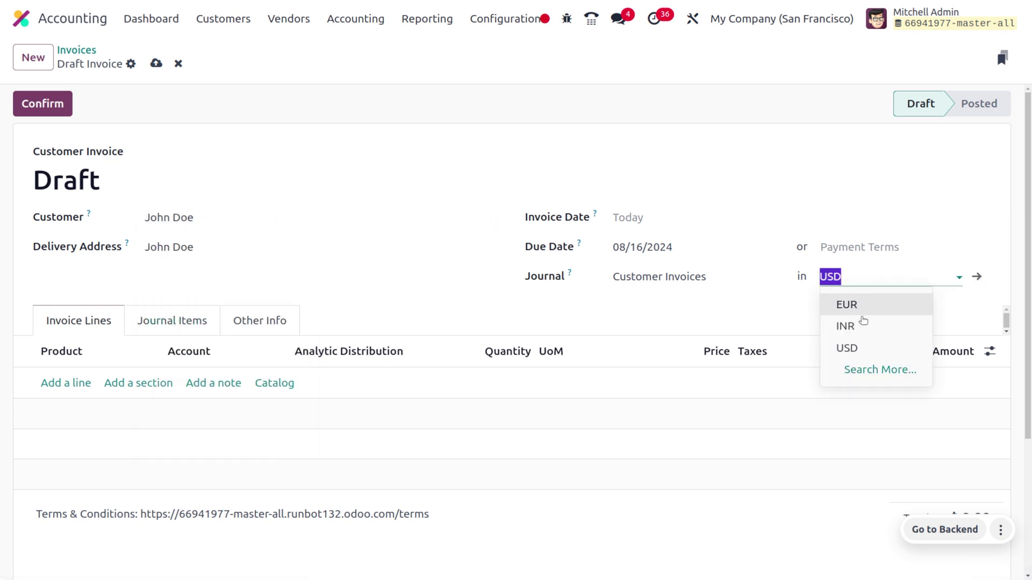
pyautogui.click(862, 324)
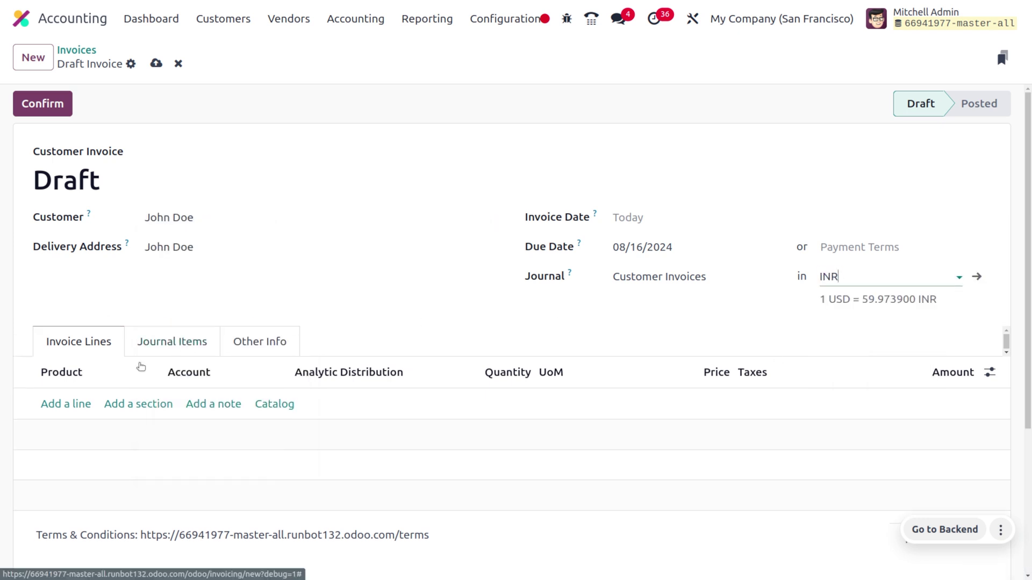
# Add one [D_0045_B] Stool (Dark Blue) line at 29,986.95 plus 15% tax
pyautogui.click(86, 407)
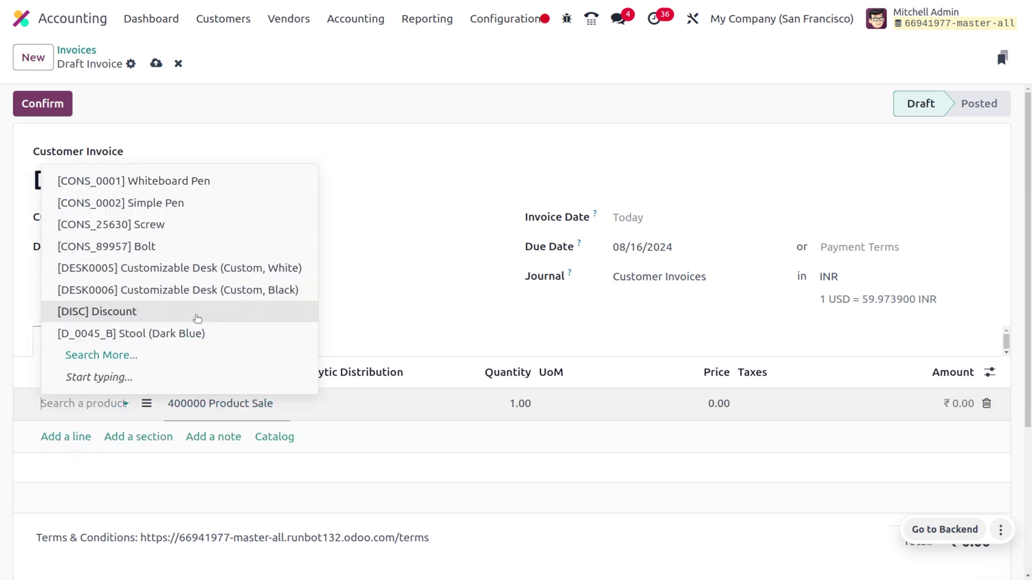
pyautogui.press('Escape')
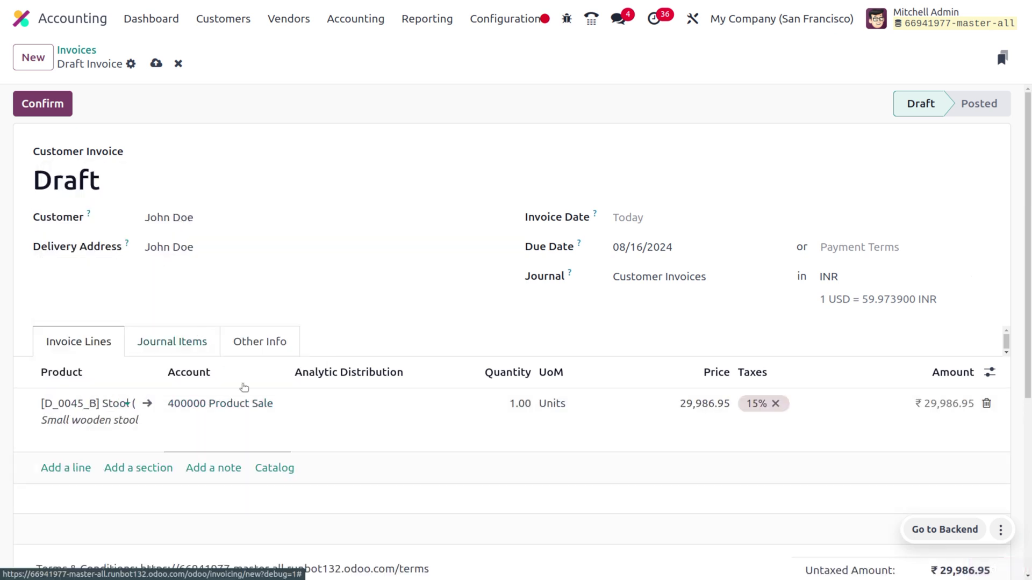
pyautogui.scroll(-1, 301, 452)
pyautogui.scroll(-3, 301, 452)
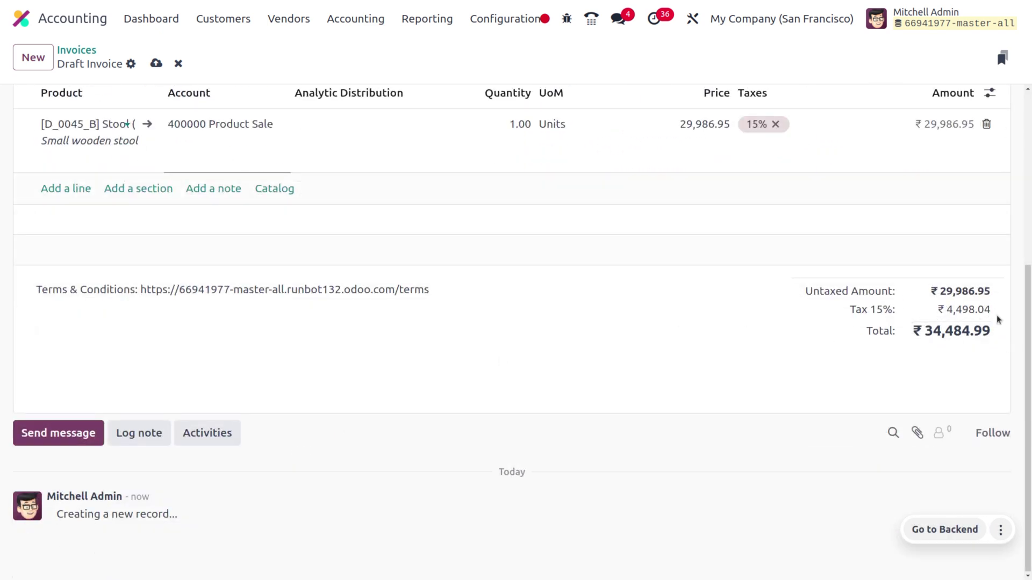
pyautogui.scroll(4, 782, 325)
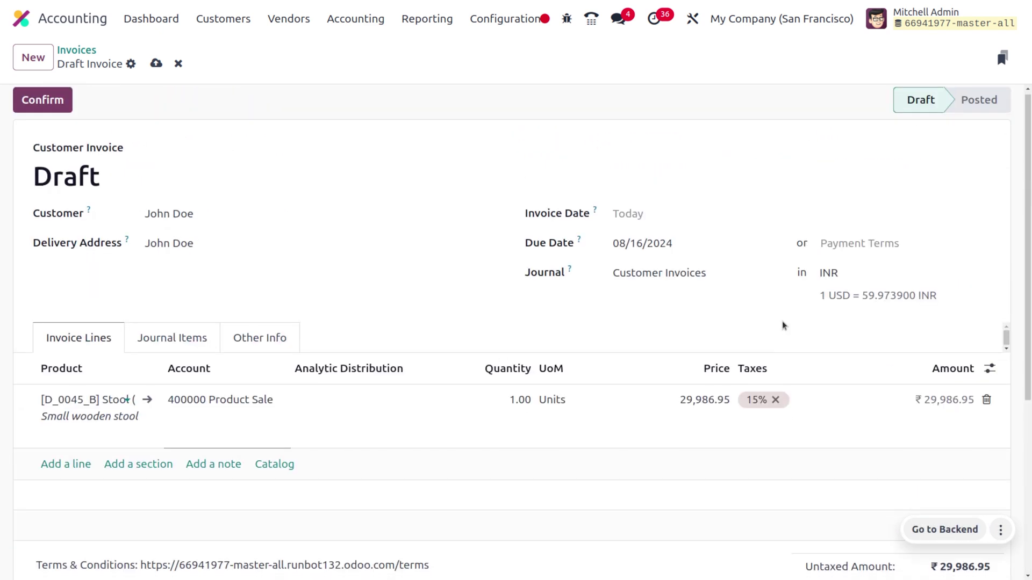
# Save and confirm the INR invoice as INV/2024/00042, then download its PDF
pyautogui.click(162, 66)
pyautogui.click(56, 102)
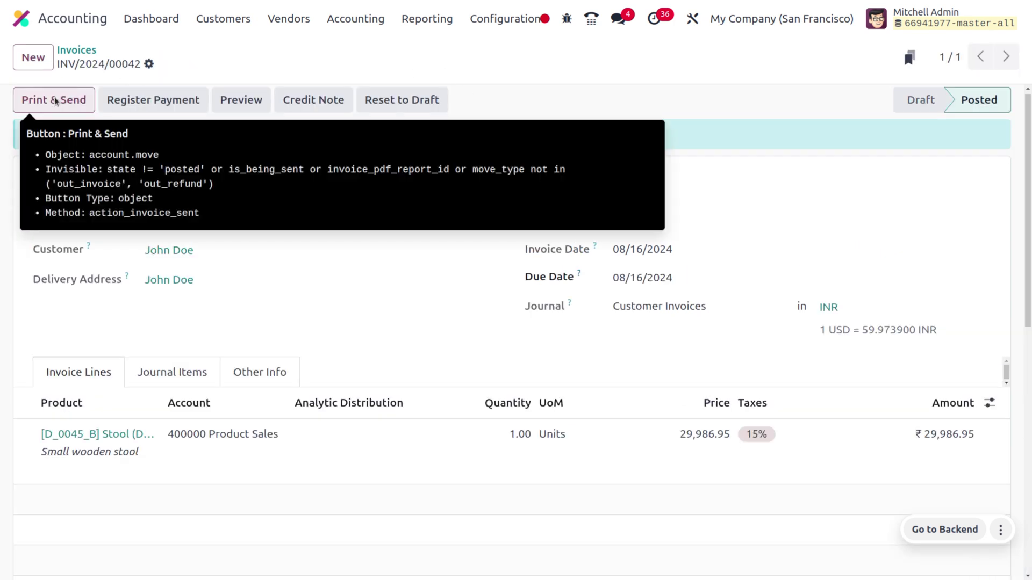
pyautogui.click(56, 102)
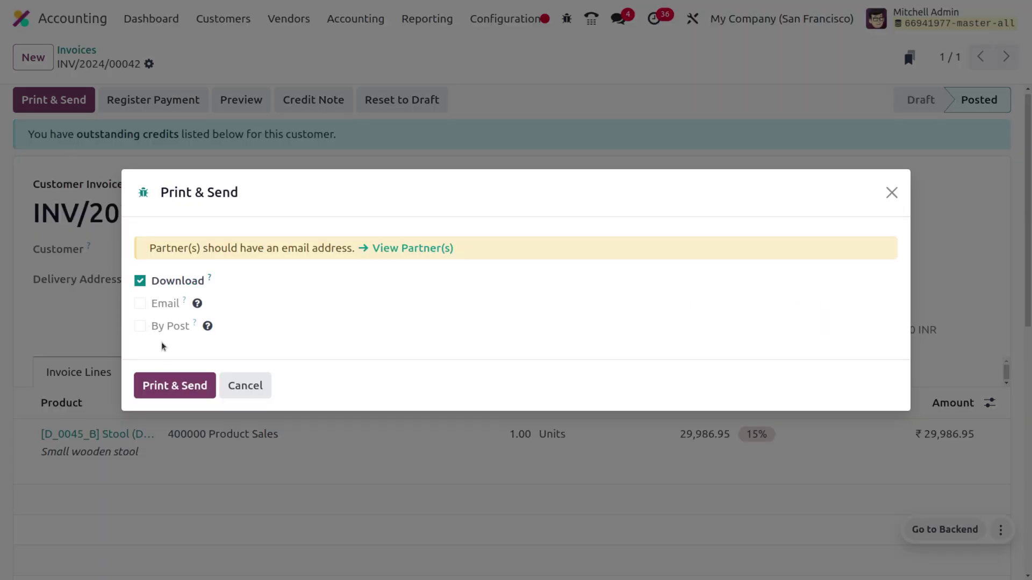
pyautogui.click(190, 381)
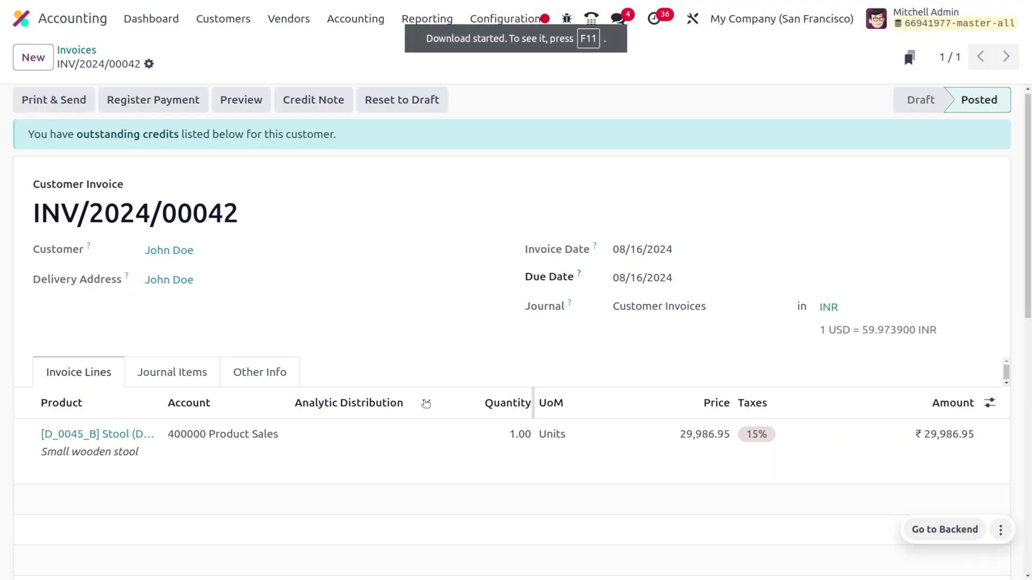
pyautogui.scroll(-10, 422, 376)
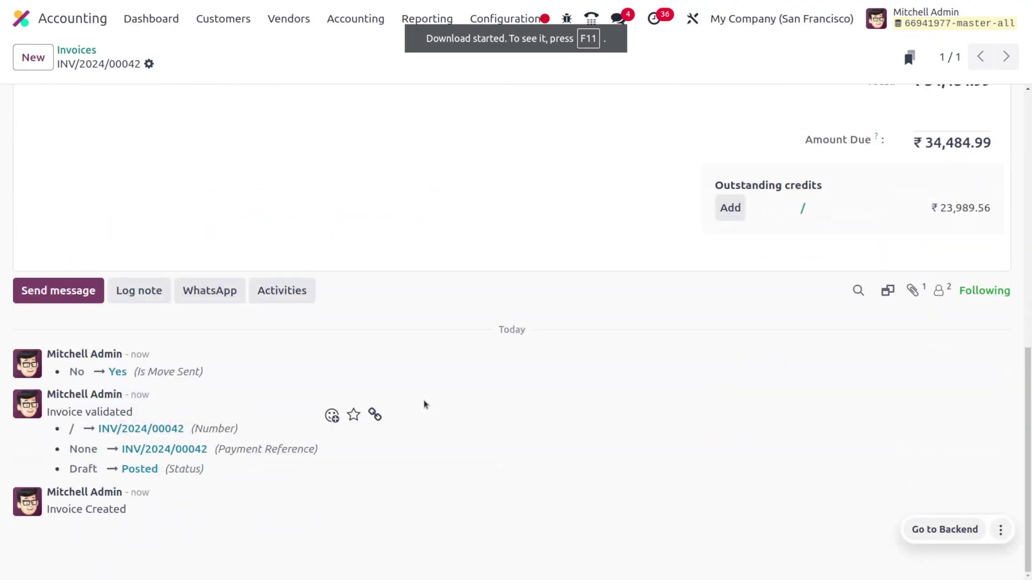
# Review INV/2024/00042 to check its tax and total appear only in rupees
pyautogui.scroll(10, 424, 404)
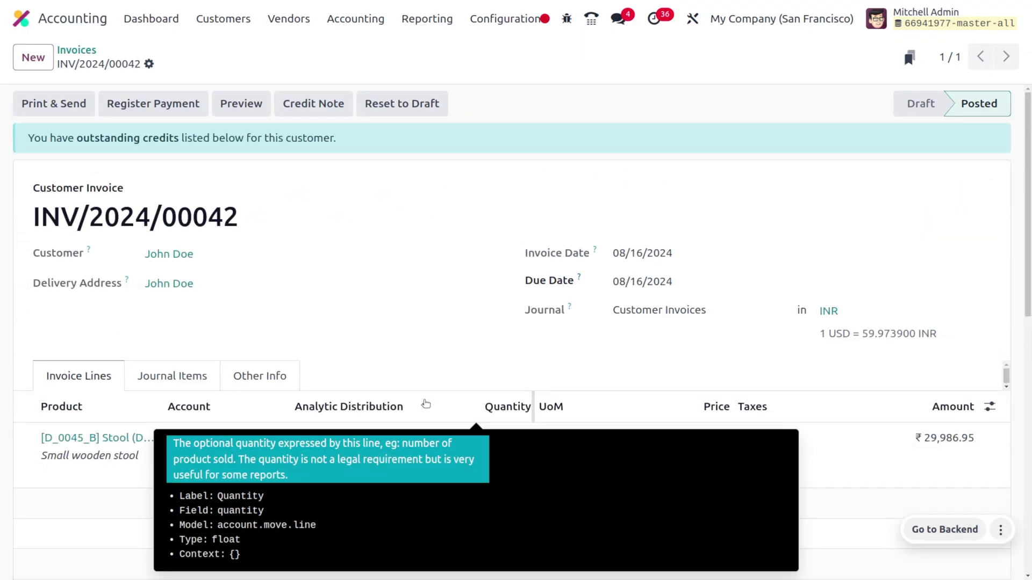